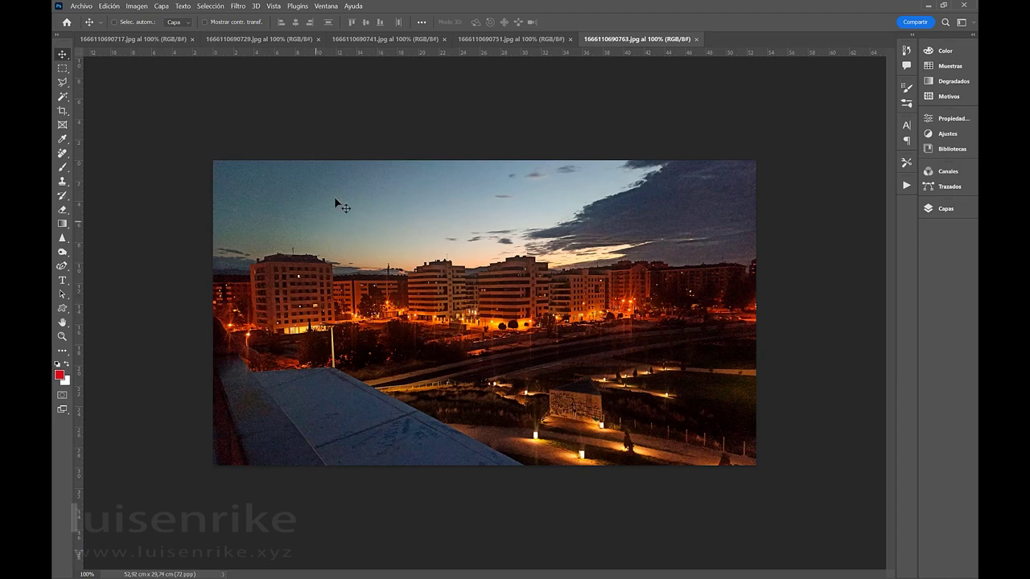
Review the open overlapping night photos of the city one after another.
{"action": "left_click", "coordinate": [527, 44]}
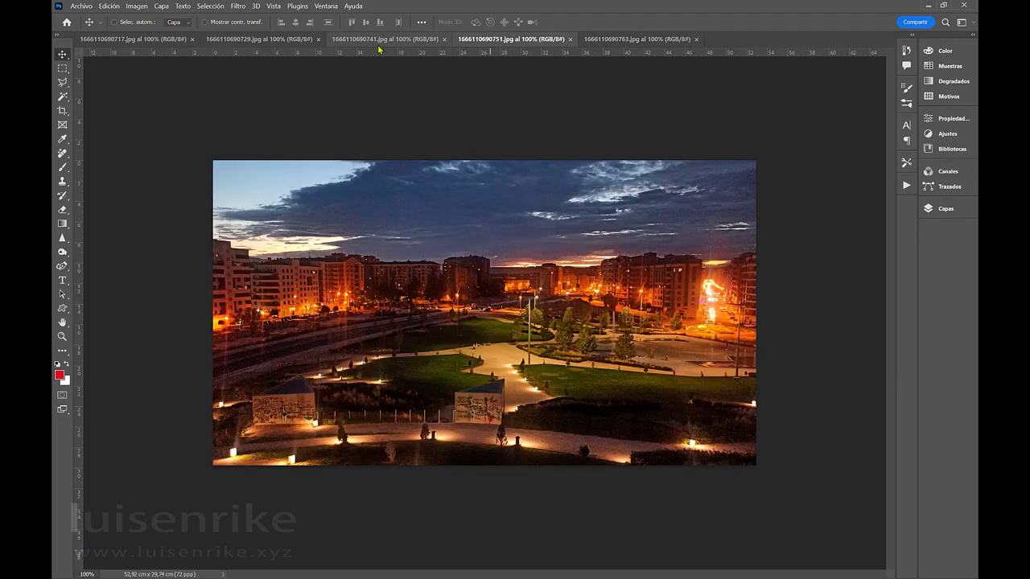
{"action": "left_click", "coordinate": [380, 45]}
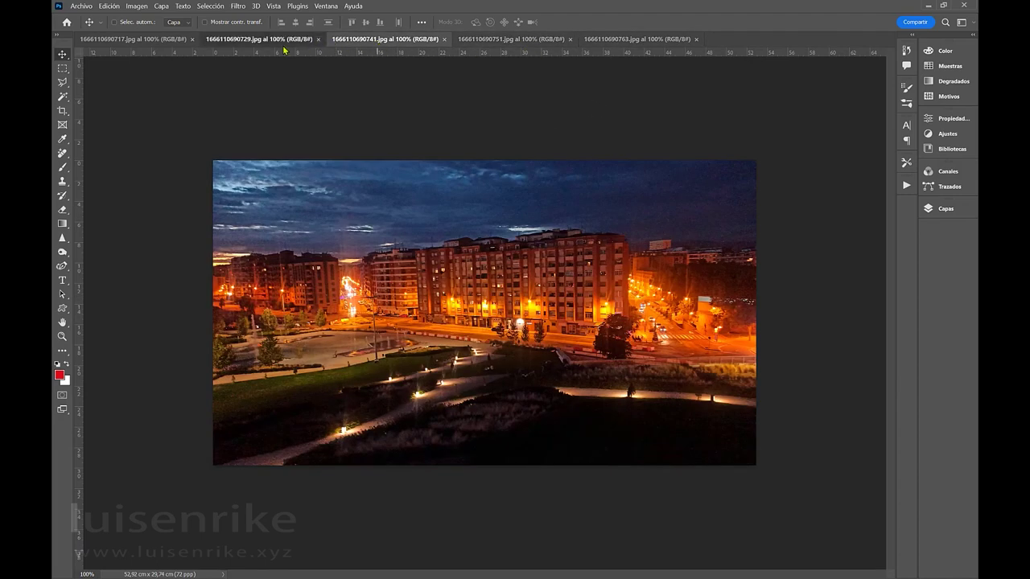
{"action": "left_click", "coordinate": [285, 44]}
{"action": "left_click", "coordinate": [169, 44]}
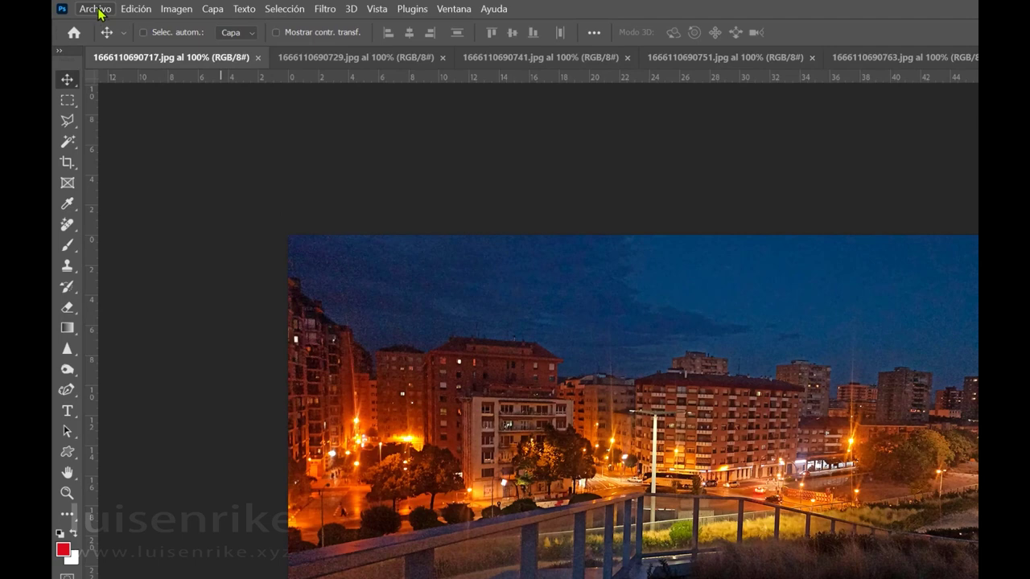
Run Photomerge on all open files with Automática layout, image blending, vignette removal and geometric distortion correction enabled.
{"action": "left_click", "coordinate": [101, 15]}
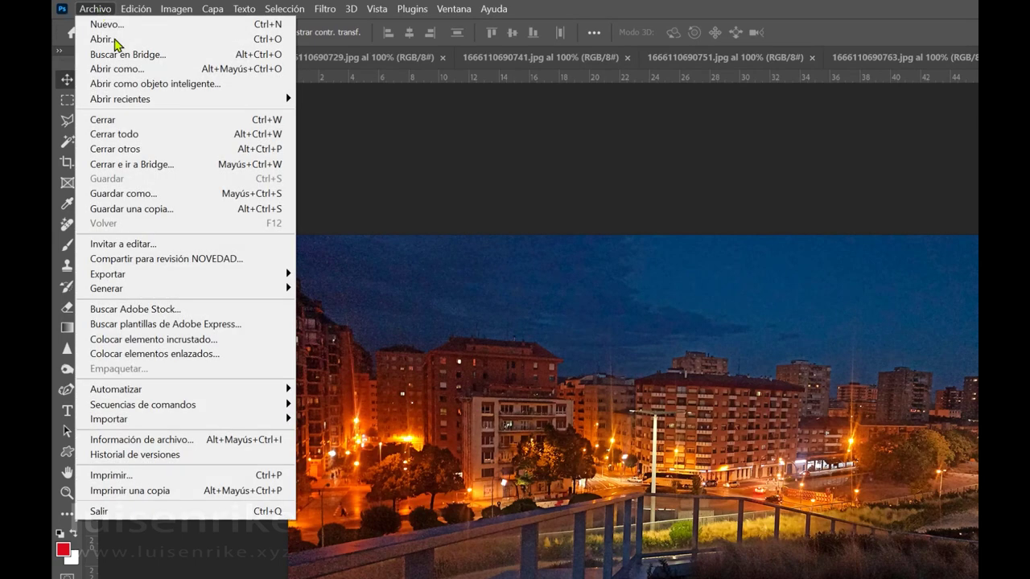
{"action": "mouse_move", "coordinate": [209, 391]}
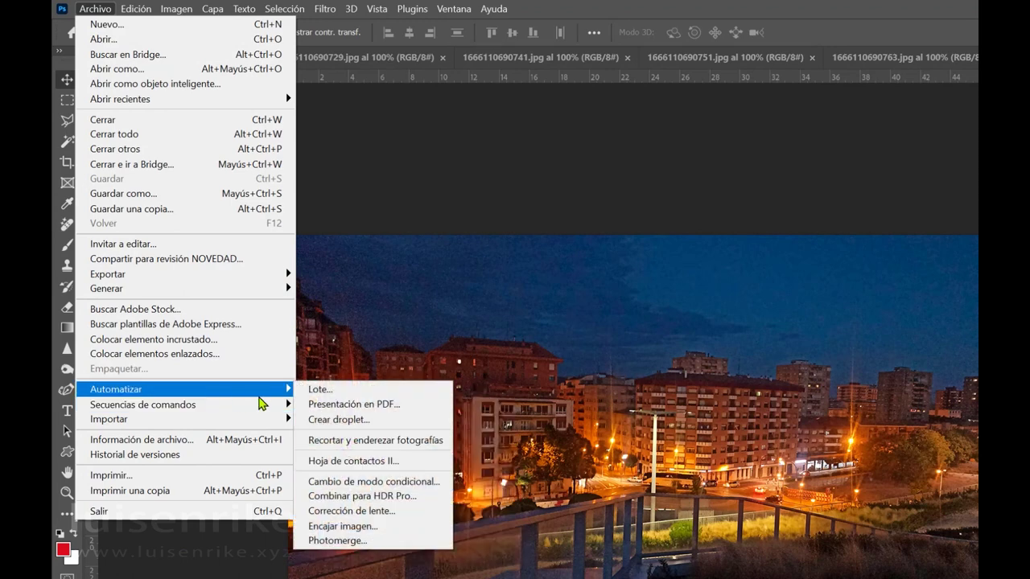
{"action": "left_click", "coordinate": [373, 541]}
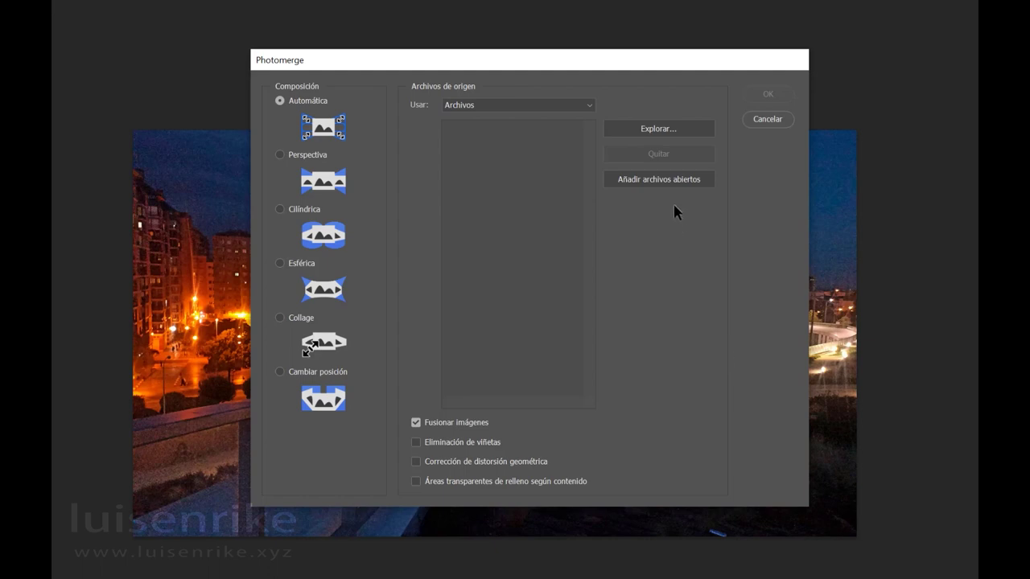
{"action": "left_click", "coordinate": [673, 184]}
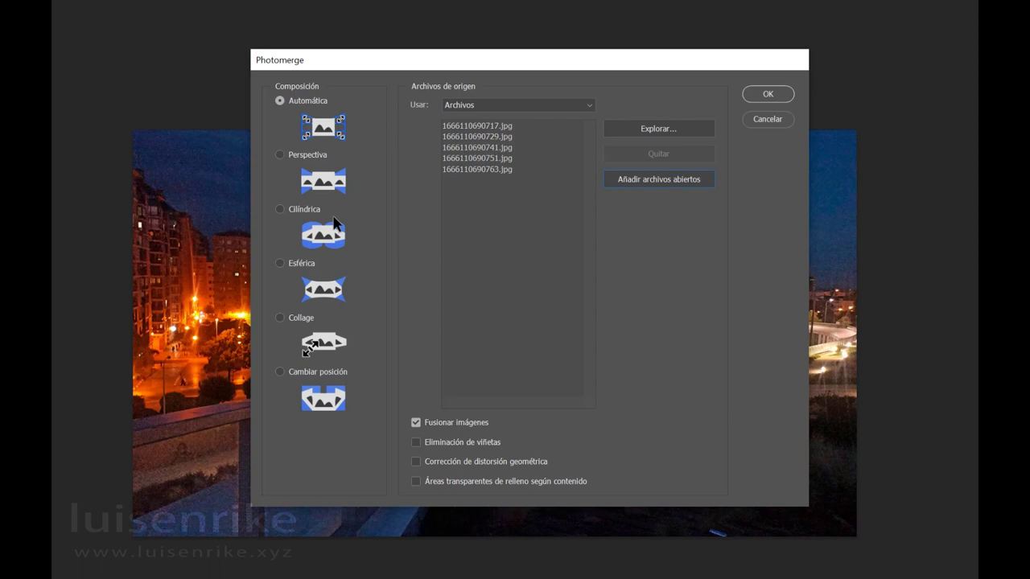
{"action": "left_click", "coordinate": [417, 444]}
{"action": "left_click", "coordinate": [460, 465]}
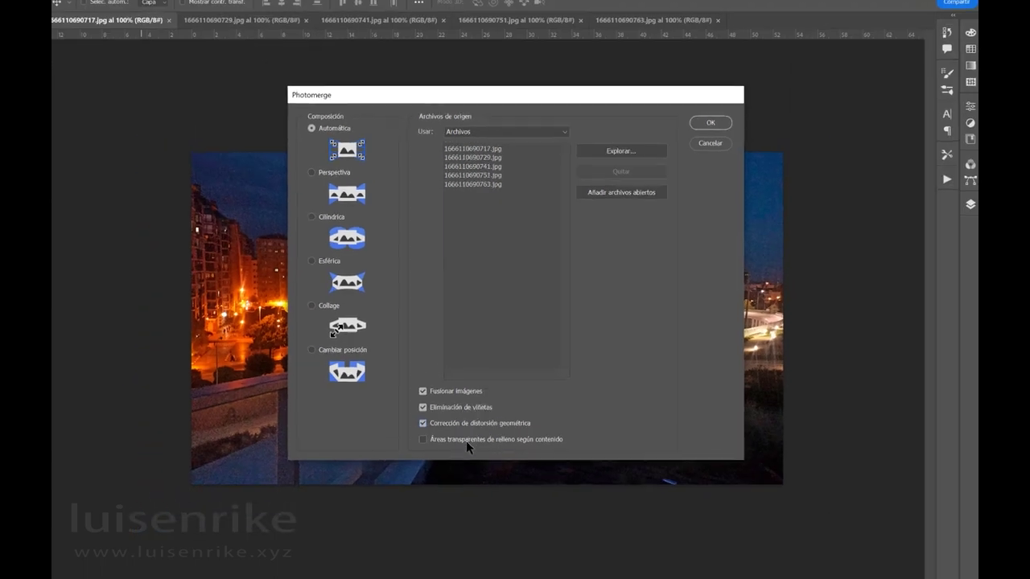
{"action": "left_click", "coordinate": [706, 125]}
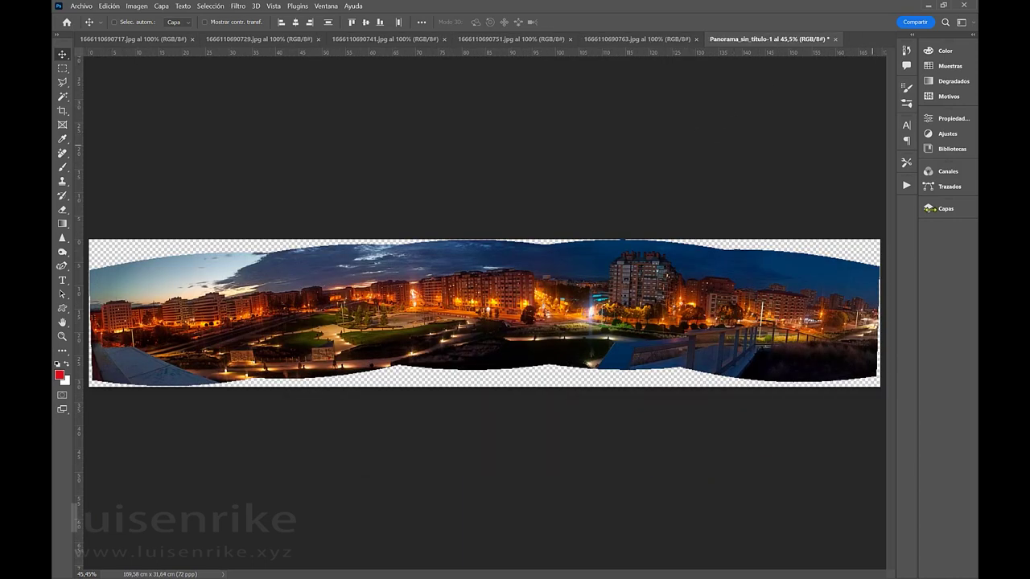
Check the masked layers of the merged panorama and close the document without saving it.
{"action": "left_click", "coordinate": [943, 209]}
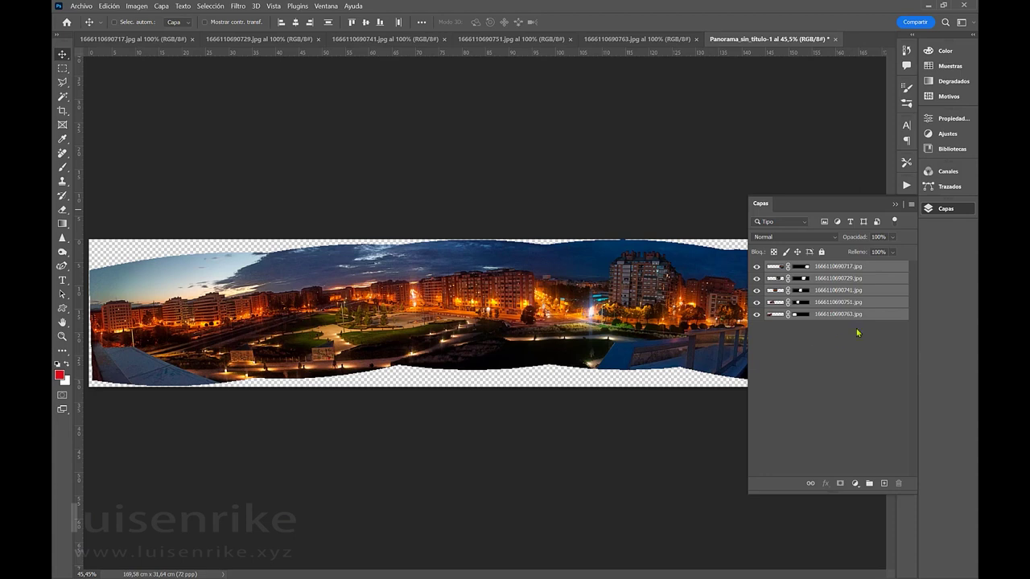
{"action": "left_click", "coordinate": [764, 207]}
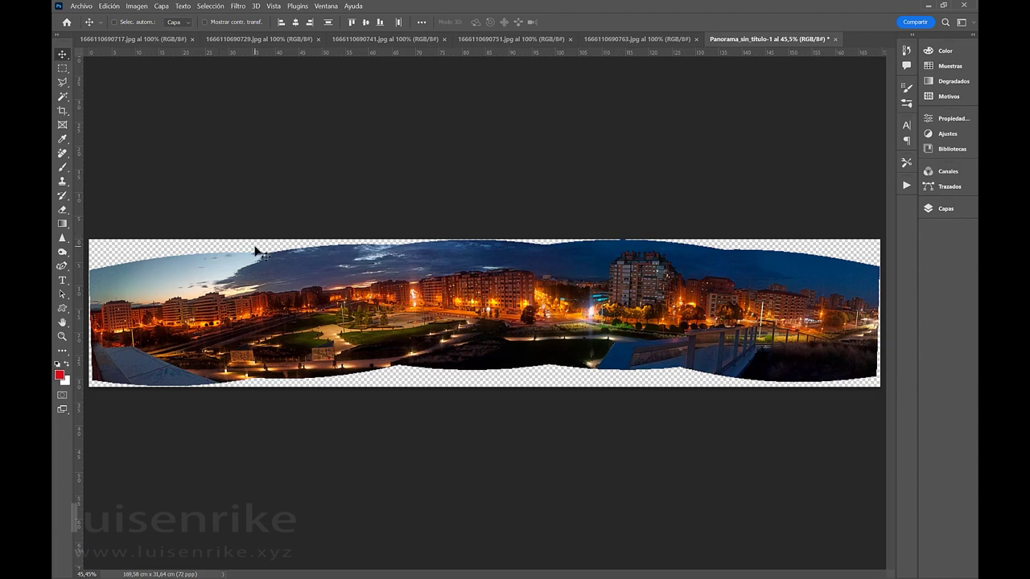
{"action": "left_click", "coordinate": [835, 39]}
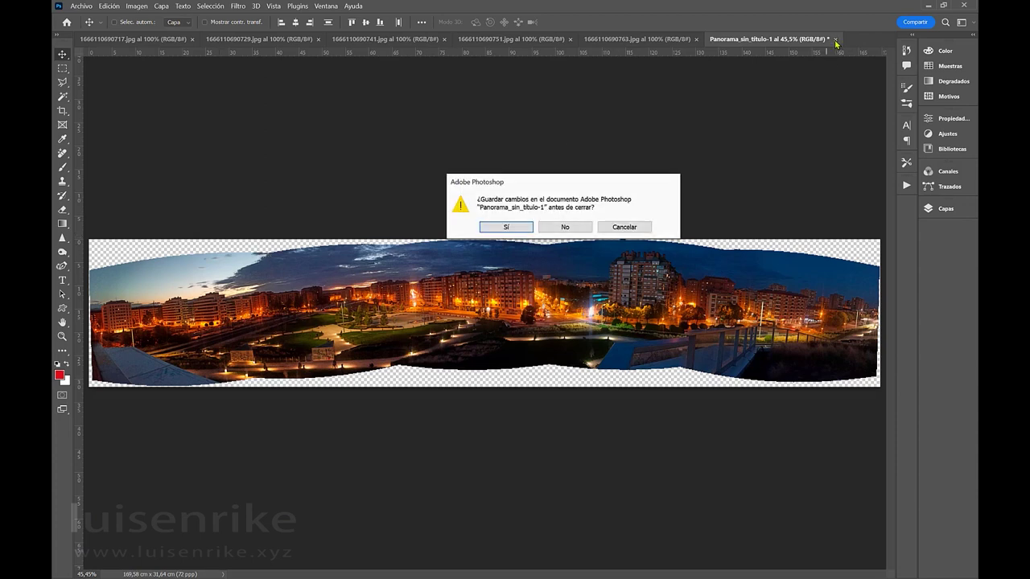
{"action": "left_click", "coordinate": [565, 227]}
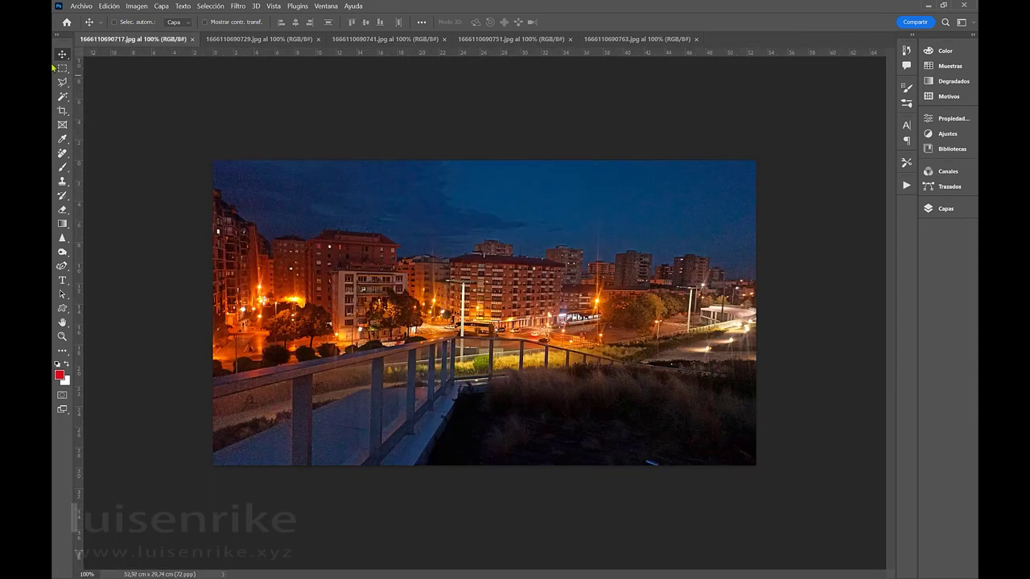
Run Photomerge on the open files with Automática layout, blending, vignette removal, geometric distortion correction and content-aware fill of transparent areas.
{"action": "left_click", "coordinate": [81, 6]}
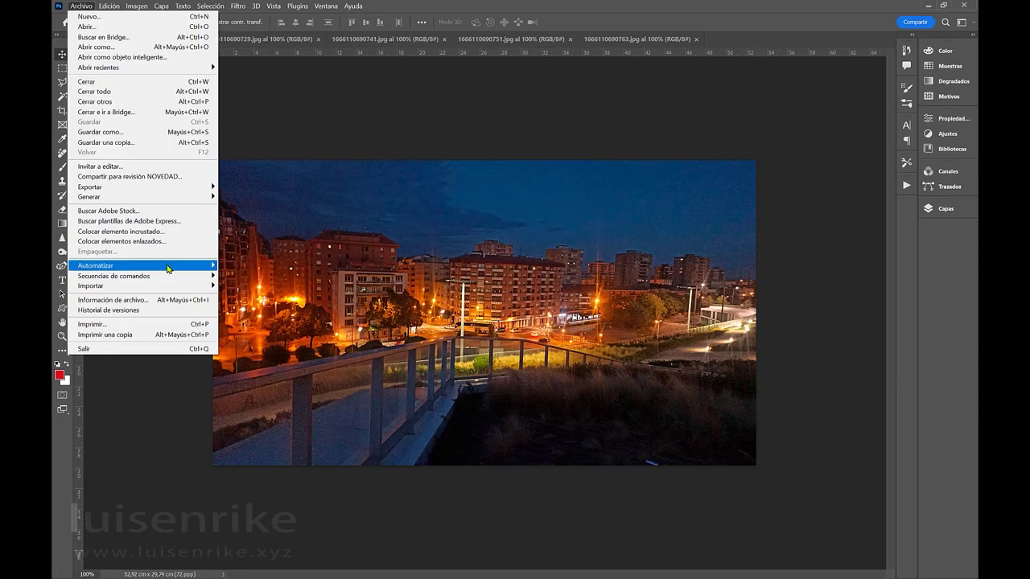
{"action": "mouse_move", "coordinate": [202, 267]}
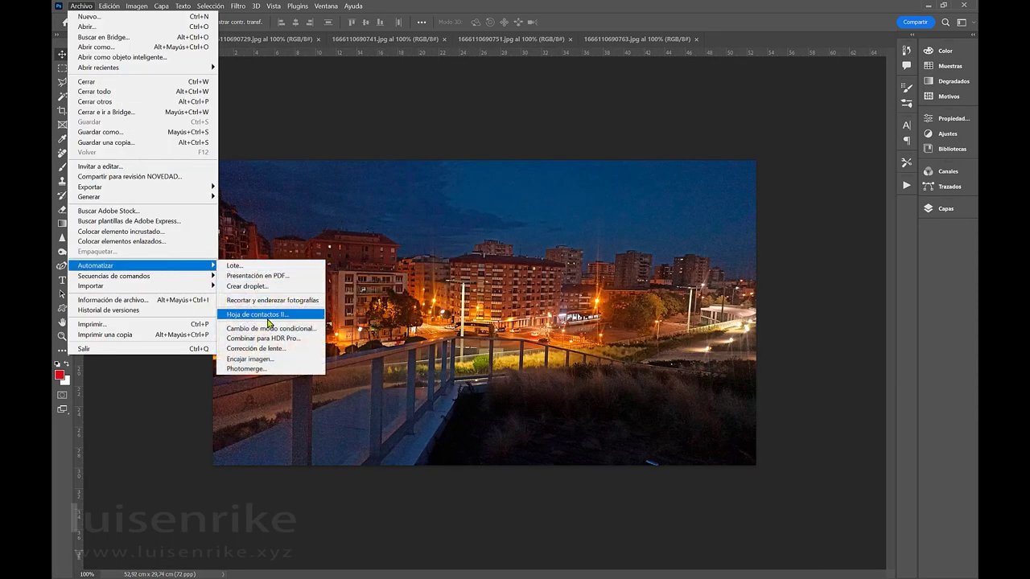
{"action": "left_click", "coordinate": [273, 370]}
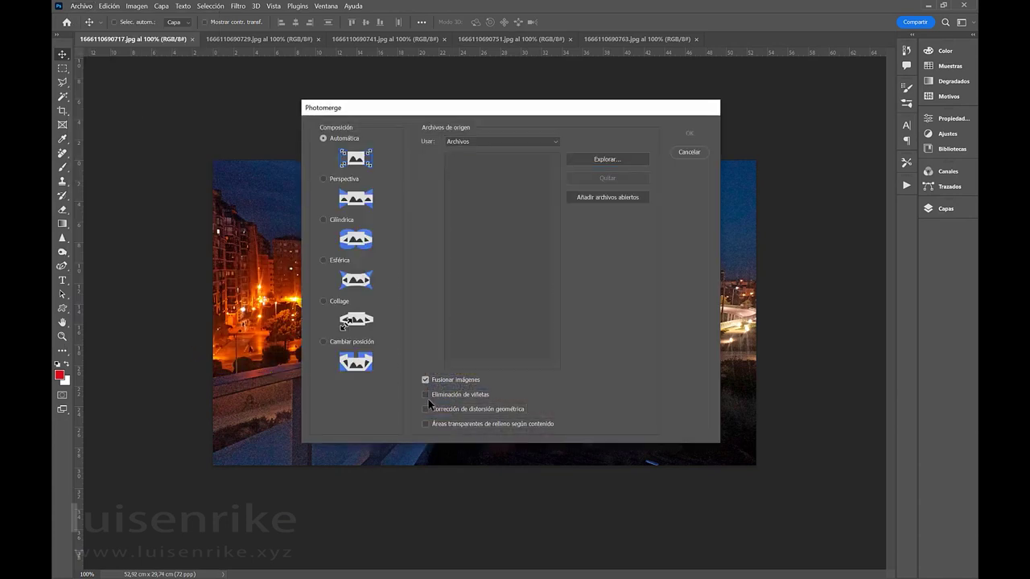
{"action": "left_click", "coordinate": [425, 408]}
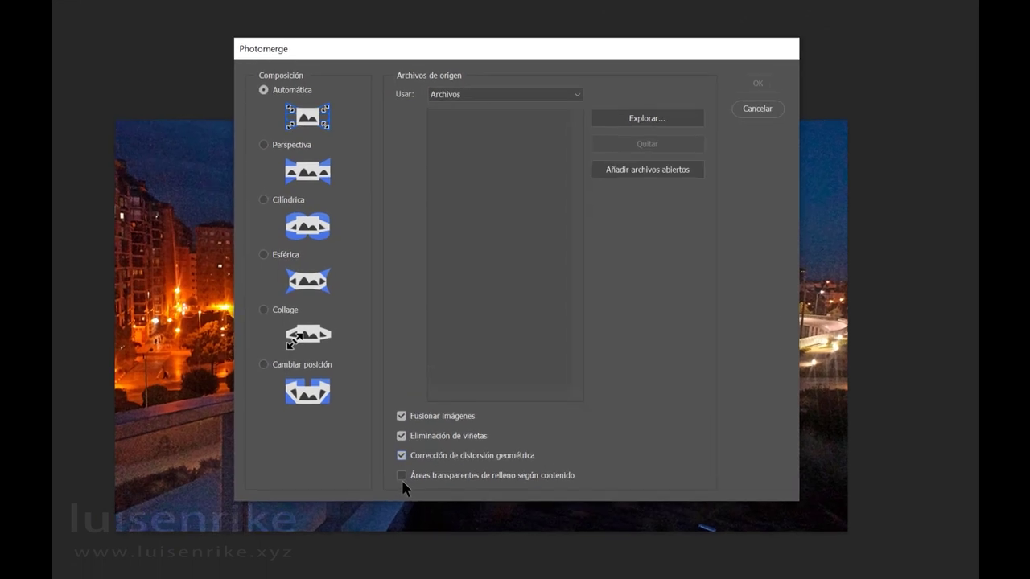
{"action": "left_click", "coordinate": [402, 477]}
{"action": "left_click", "coordinate": [621, 172]}
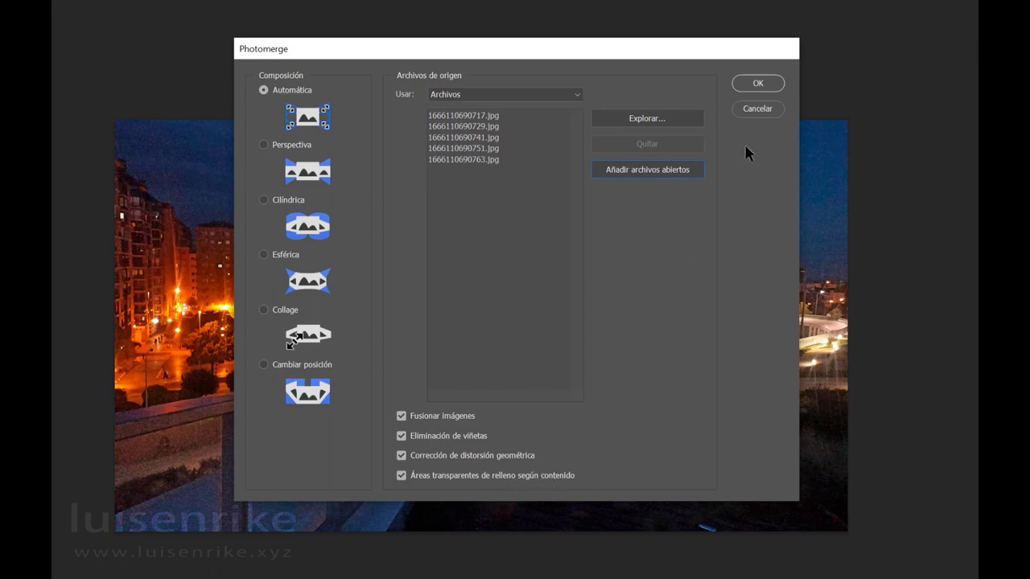
{"action": "left_click", "coordinate": [754, 86]}
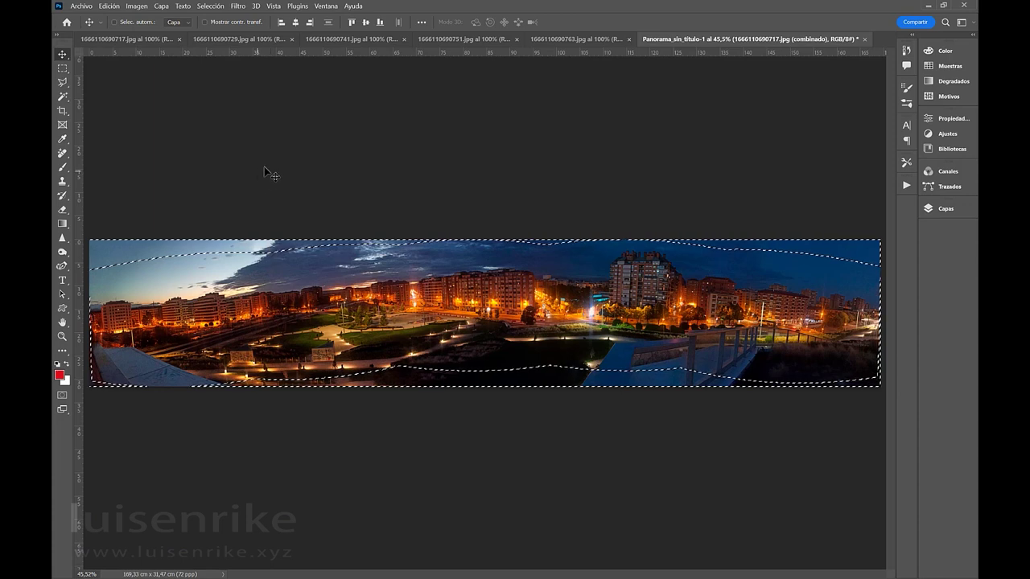
Clear the selection around the filled borders and duplicate the combined panorama layer.
{"action": "key", "text": "ctrl+d"}
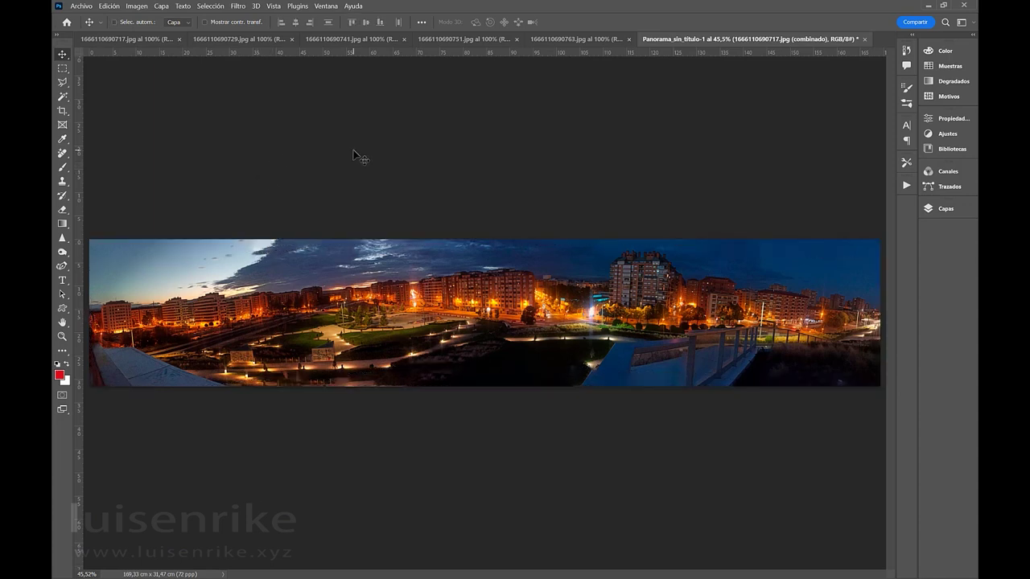
{"action": "key", "text": "ctrl+1"}
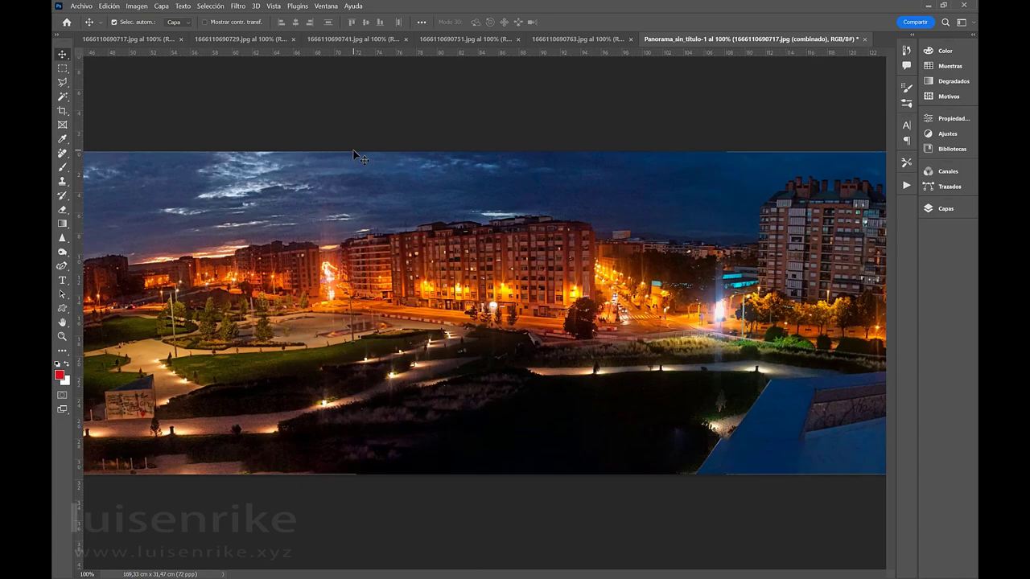
{"action": "left_click", "coordinate": [348, 193], "text": "ctrl"}
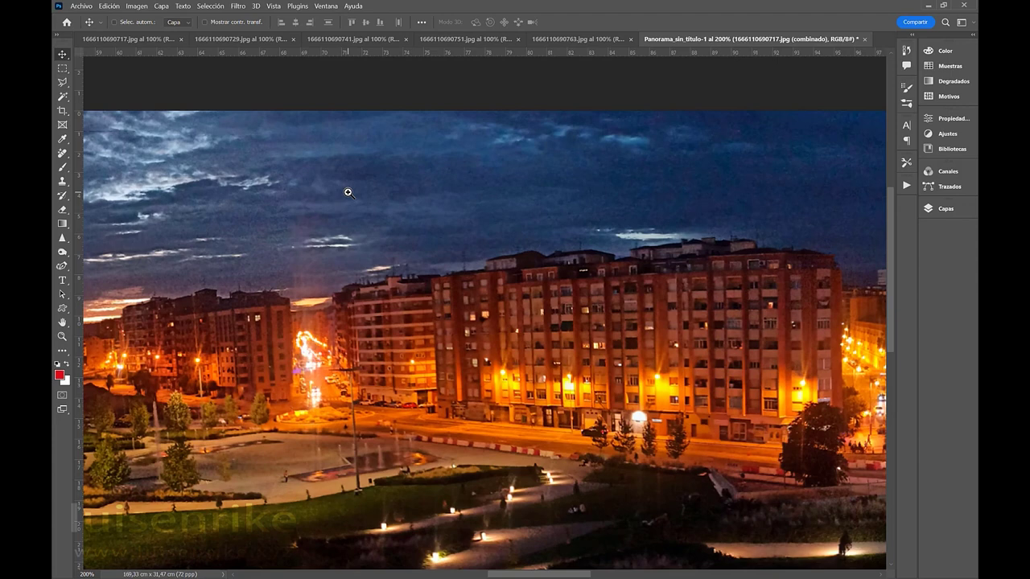
{"action": "key", "text": "ctrl+0"}
{"action": "key", "text": "F7"}
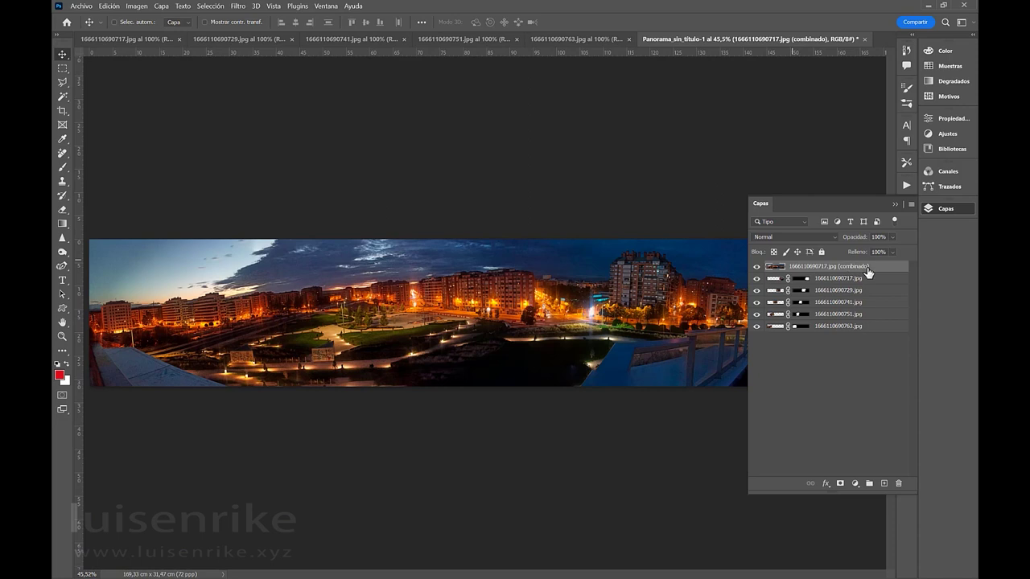
{"action": "left_click_drag", "start_coordinate": [869, 274], "coordinate": [884, 481]}
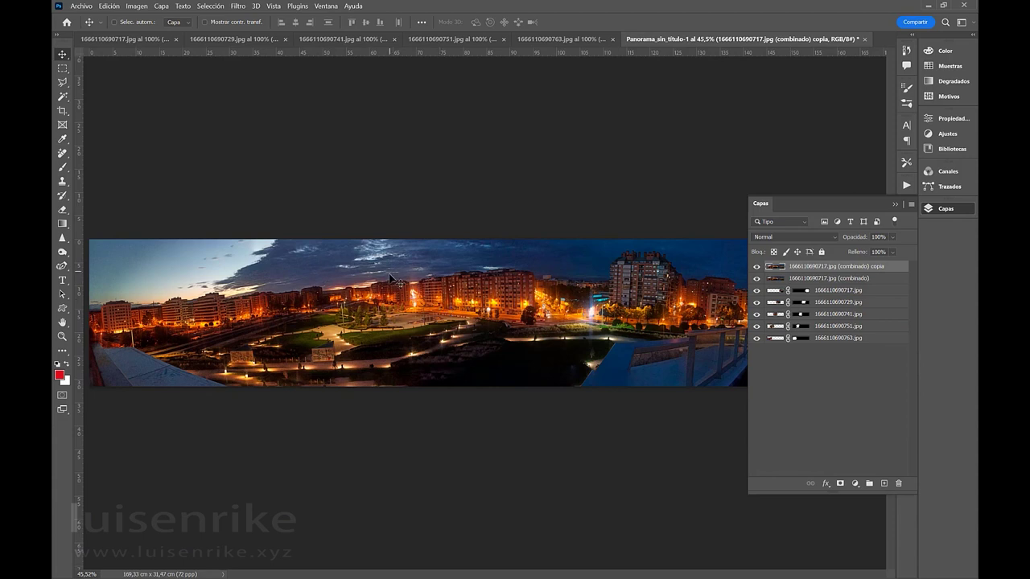
Open the Reducir ruido filter for the layer copy in Básico mode and preview the sky and buildings at 200%.
{"action": "key", "text": "ctrl"}
{"action": "left_click_drag", "start_coordinate": [511, 270], "coordinate": [490, 269]}
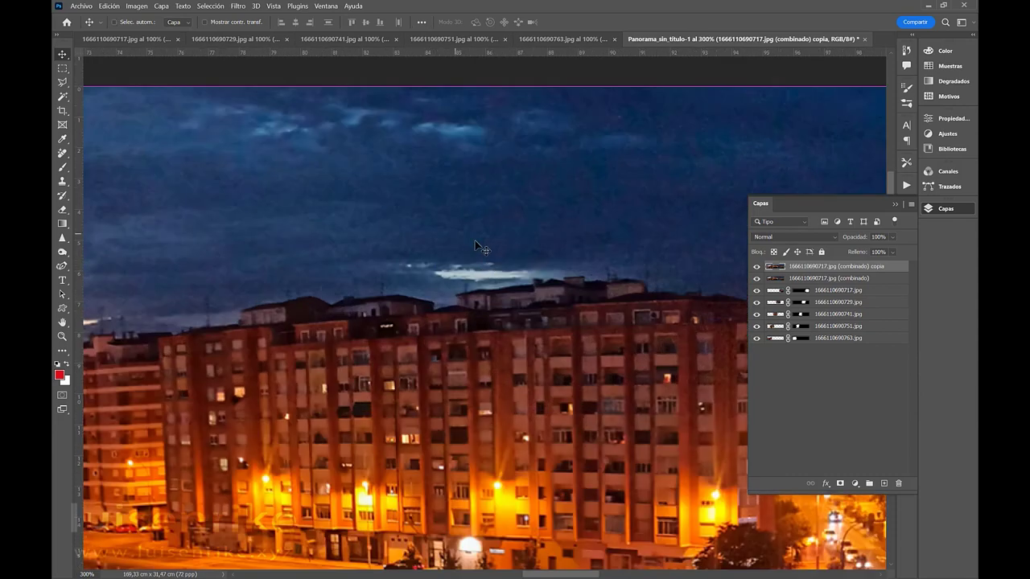
{"action": "left_click", "coordinate": [238, 7]}
{"action": "mouse_move", "coordinate": [362, 206]}
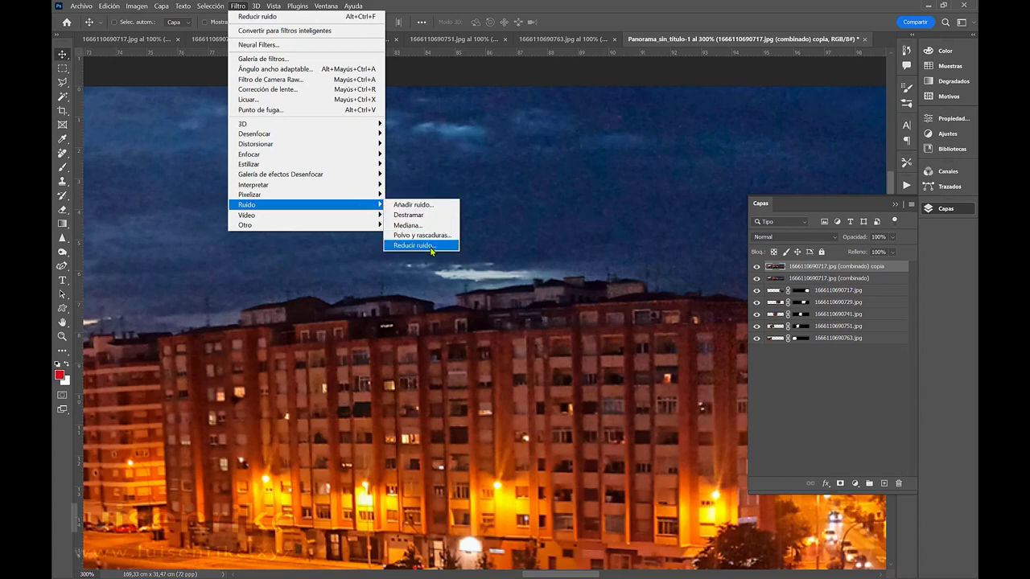
{"action": "left_click", "coordinate": [433, 247]}
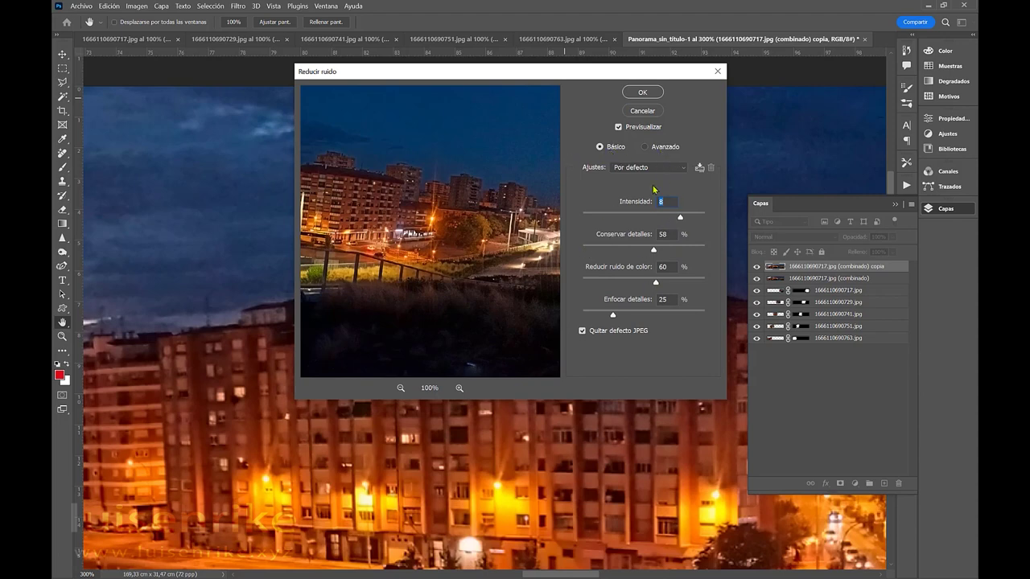
{"action": "left_click", "coordinate": [660, 147]}
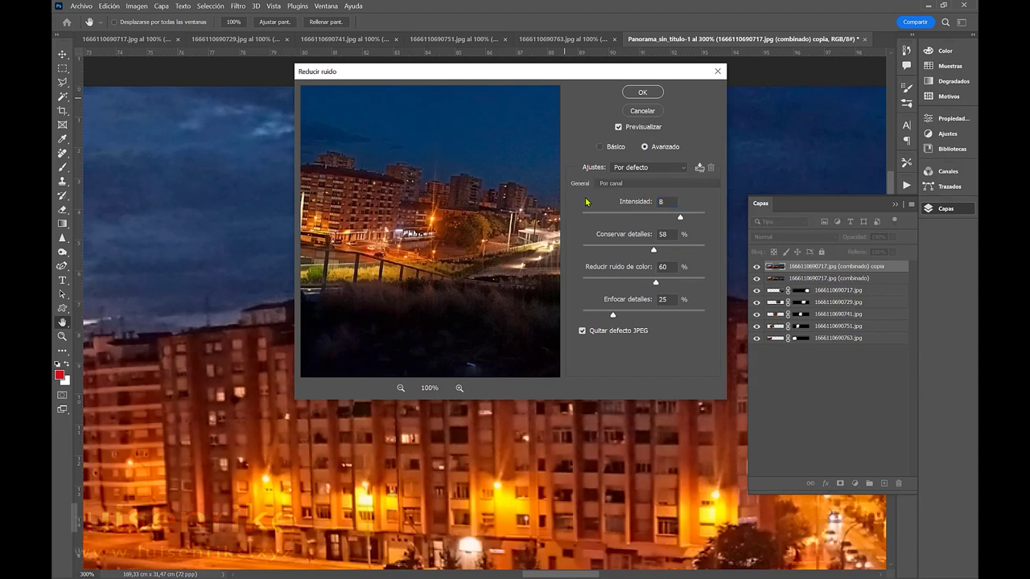
{"action": "left_click", "coordinate": [605, 147]}
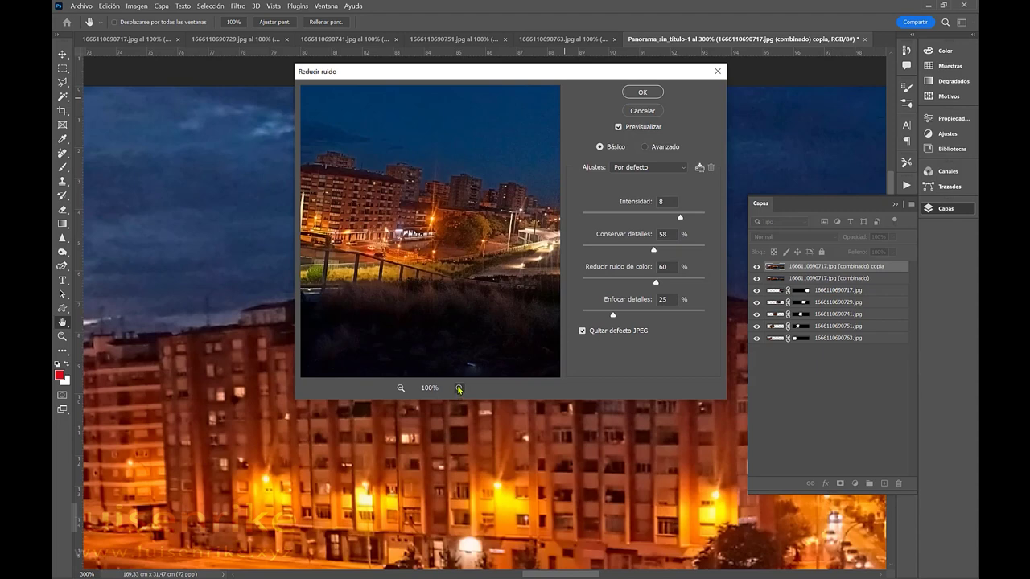
{"action": "left_click", "coordinate": [459, 389]}
{"action": "left_click_drag", "start_coordinate": [462, 166], "coordinate": [441, 298]}
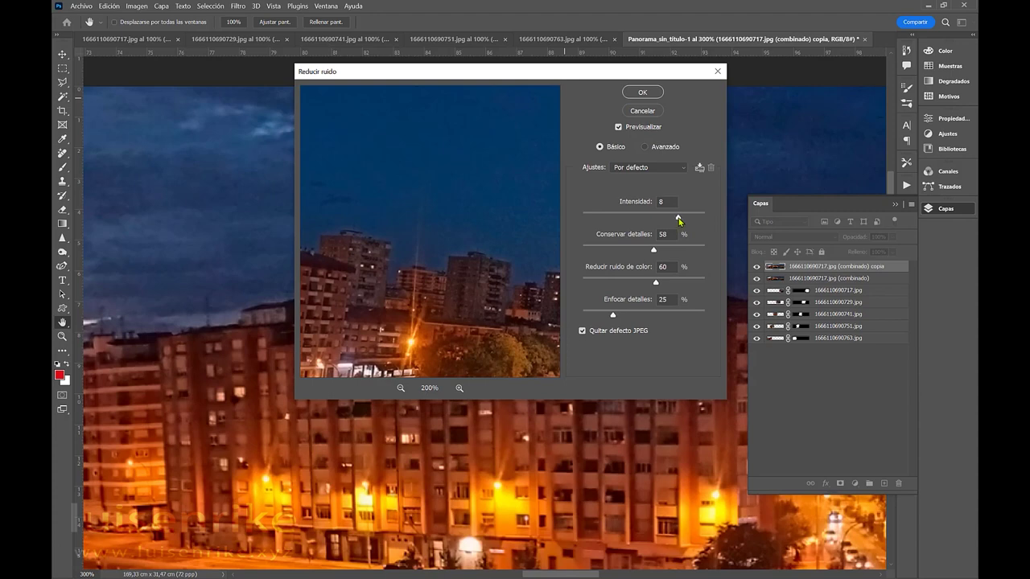
Lower the noise reduction intensity slightly, raise the detail preservation moderately, and apply the filter to the layer copy.
{"action": "left_click_drag", "start_coordinate": [678, 219], "coordinate": [672, 219]}
{"action": "left_click_drag", "start_coordinate": [653, 252], "coordinate": [674, 260]}
{"action": "left_click_drag", "start_coordinate": [679, 261], "coordinate": [666, 251]}
{"action": "left_click", "coordinate": [642, 95]}
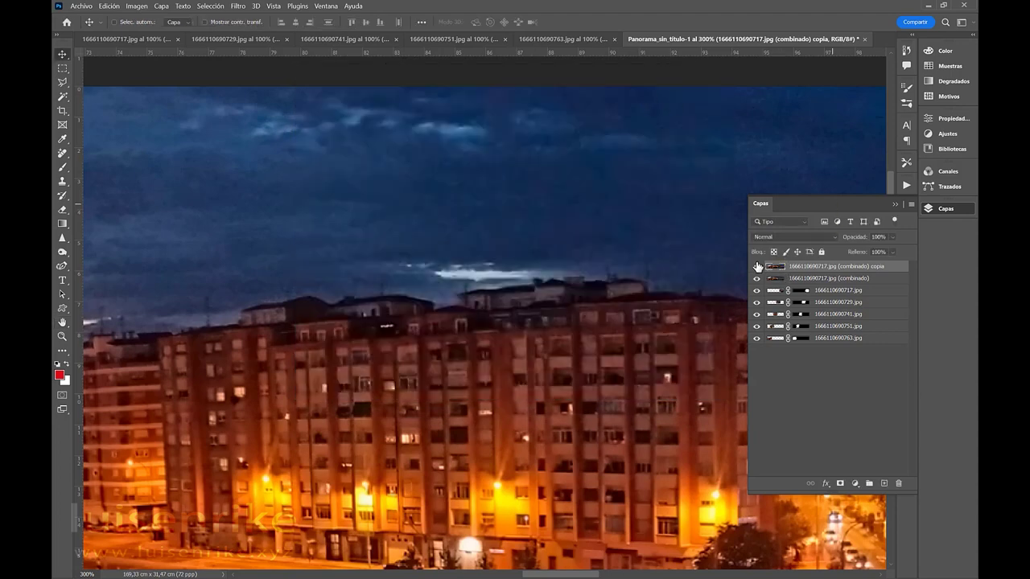
Compare the panorama with and without the noise-reduced layer copy, leaving the copy visible.
{"action": "left_click", "coordinate": [756, 267]}
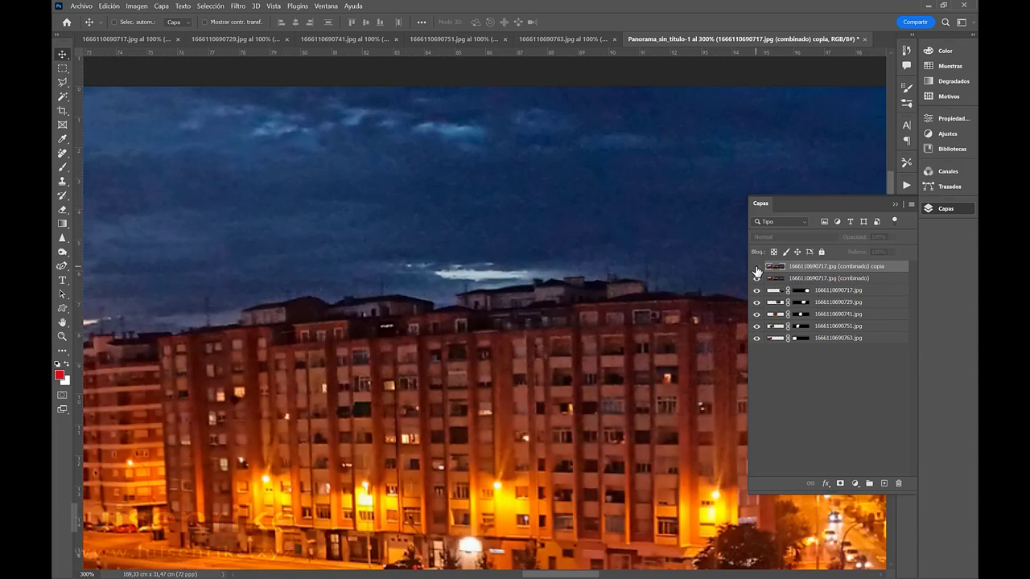
{"action": "left_click", "coordinate": [756, 267]}
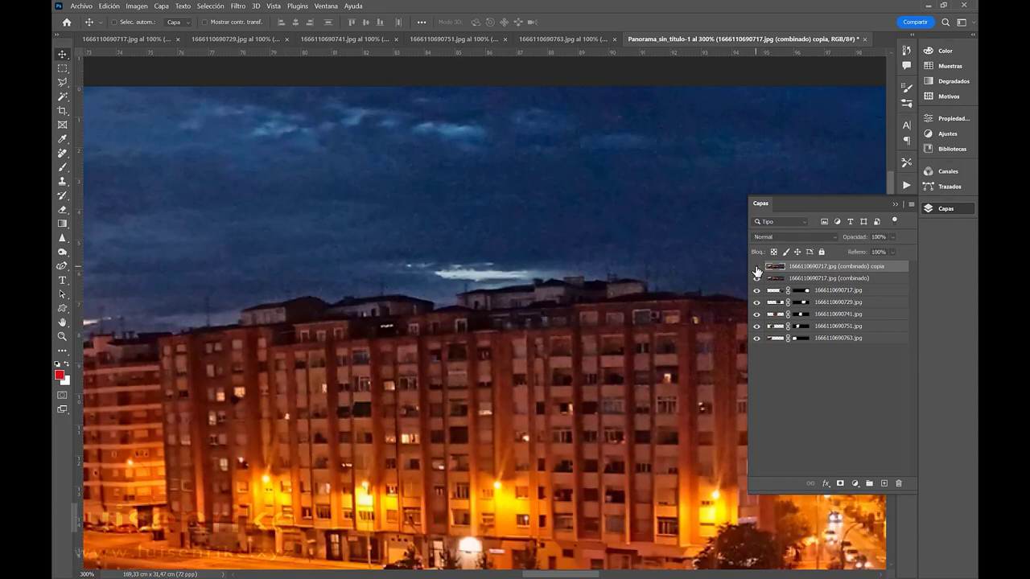
{"action": "left_click", "coordinate": [757, 267]}
{"action": "left_click", "coordinate": [756, 267]}
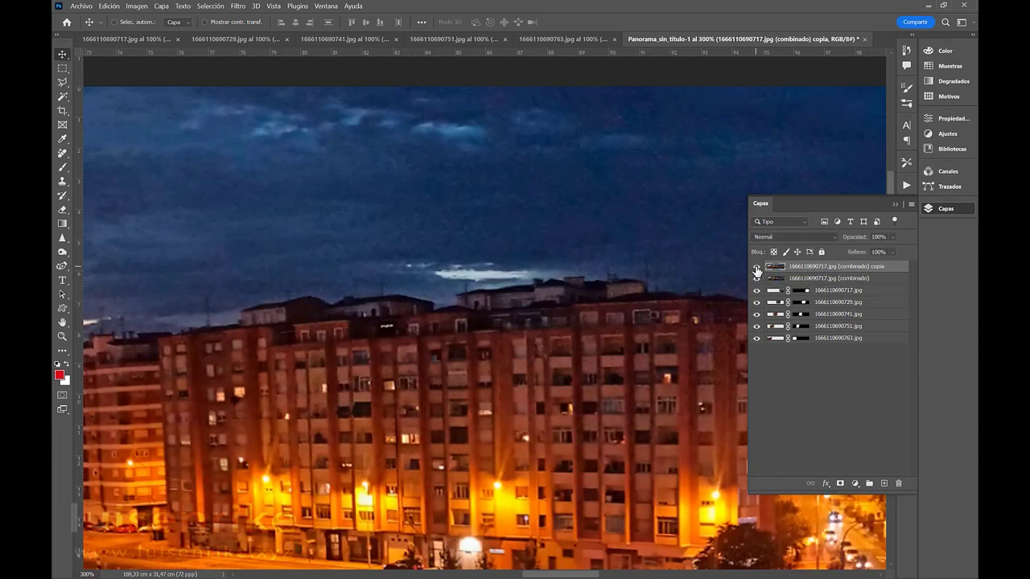
{"action": "left_click", "coordinate": [757, 268]}
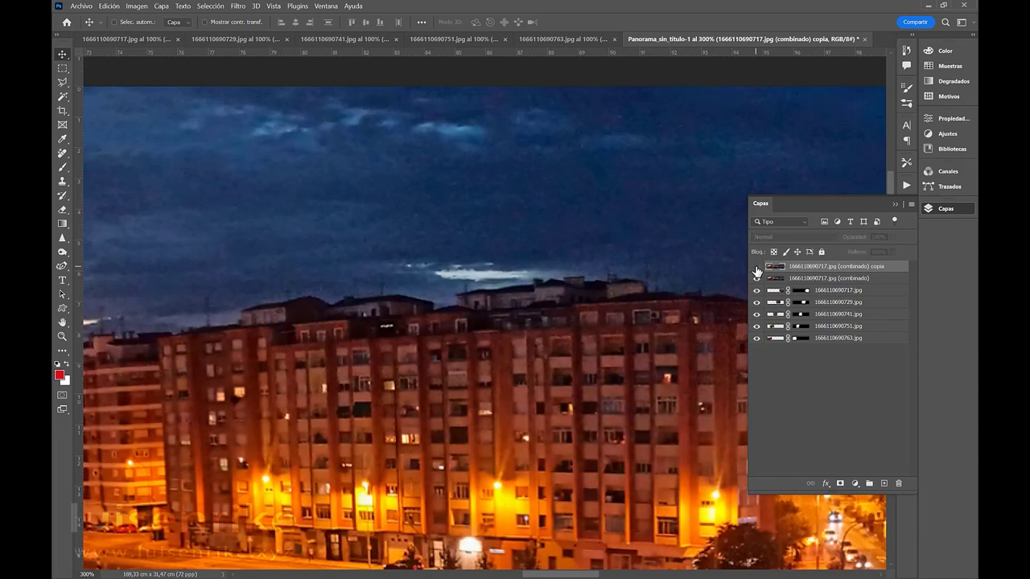
{"action": "left_click", "coordinate": [757, 267]}
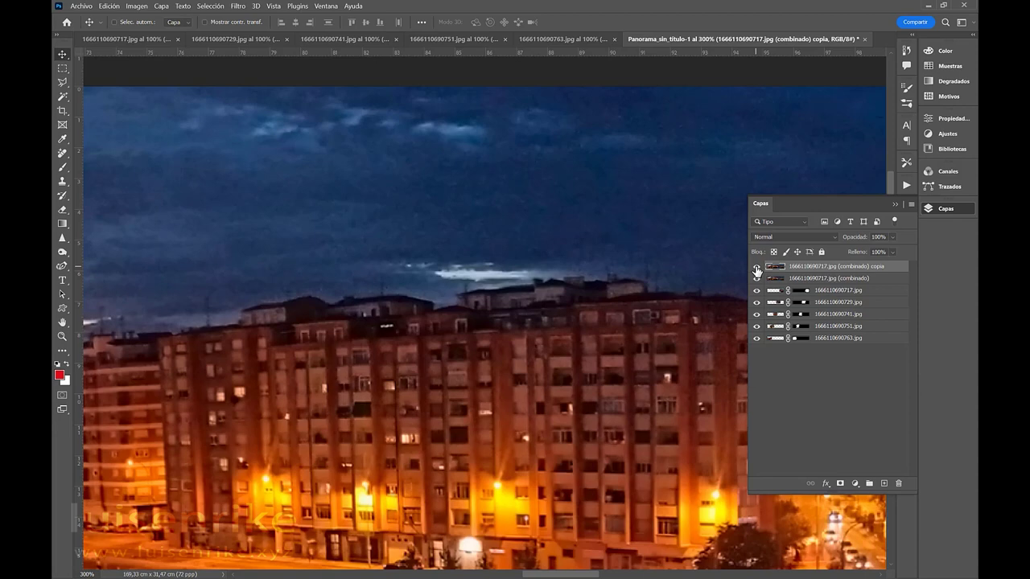
{"action": "key", "text": "ctrl+0"}
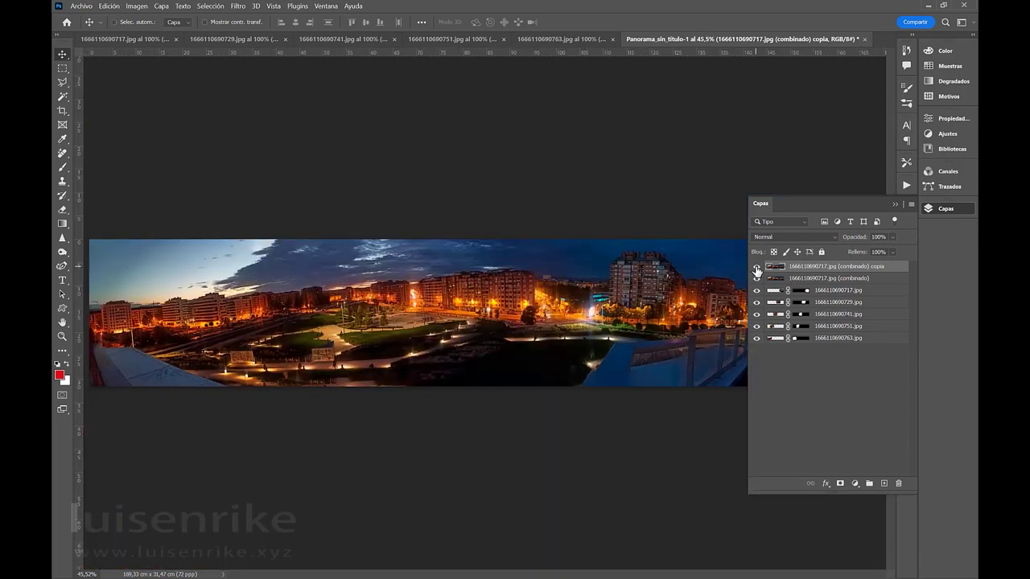